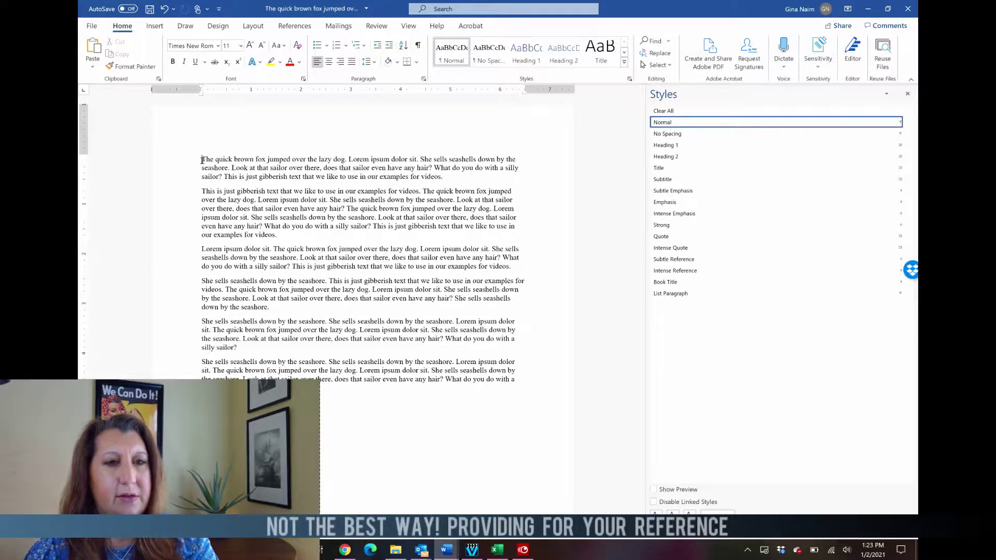
Select all the sample text and set its line spacing to Double in the Paragraph dialog
{"action": "key", "text": "ctrl+a"}
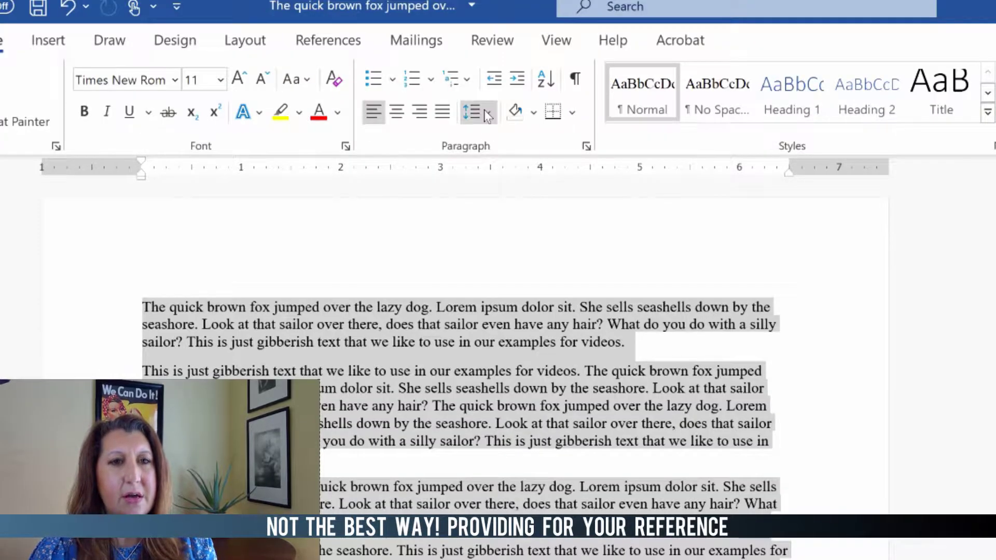
{"action": "left_click", "coordinate": [486, 112]}
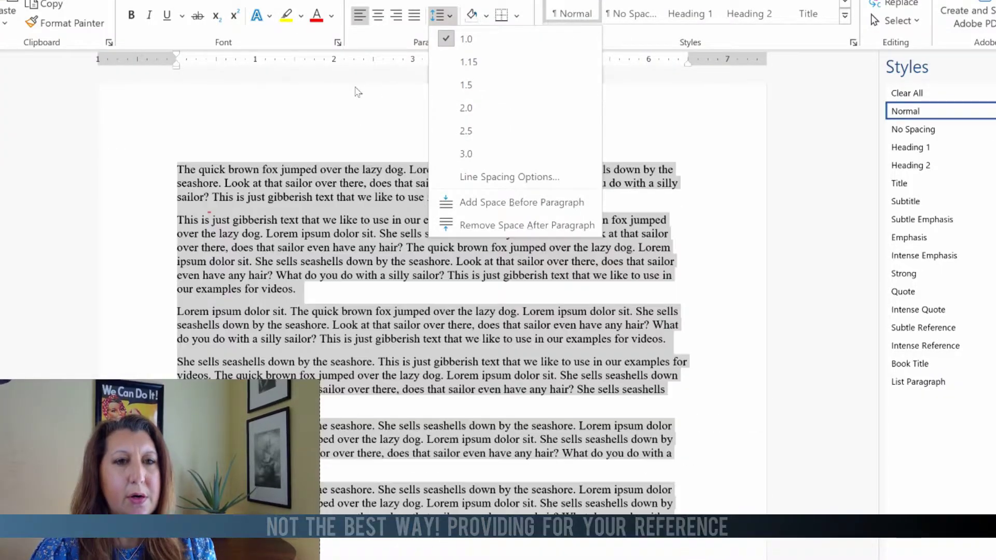
{"action": "left_click", "coordinate": [357, 92]}
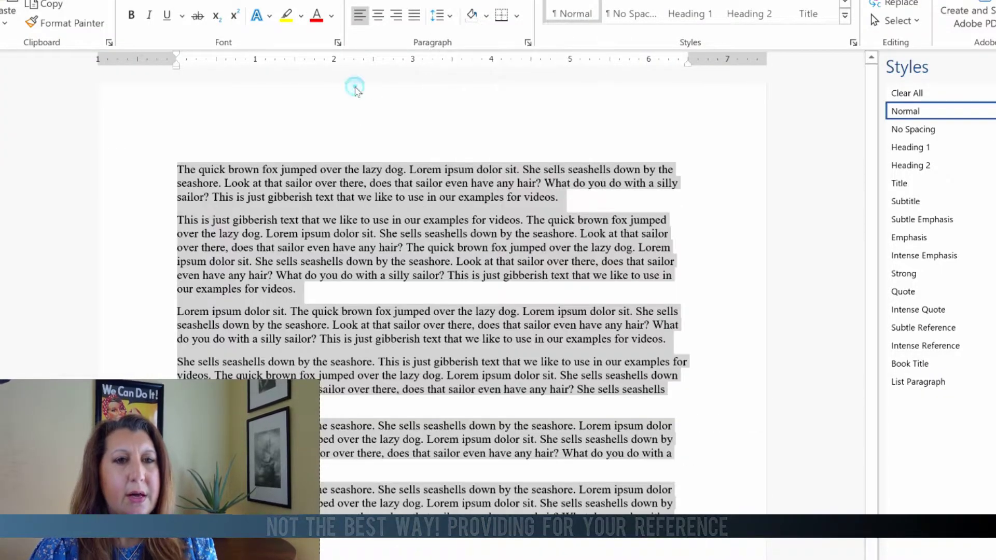
{"action": "left_click", "coordinate": [528, 44]}
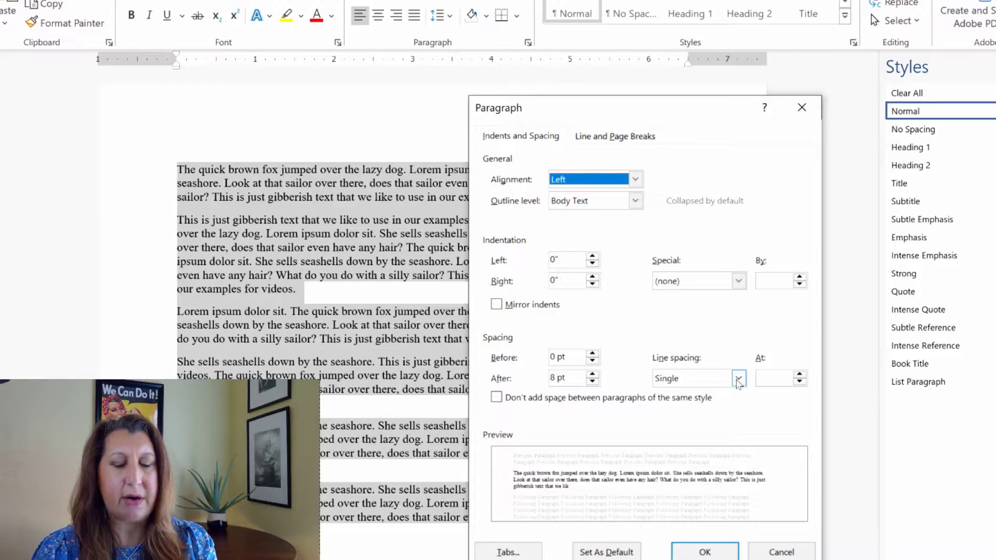
{"action": "left_click", "coordinate": [739, 382]}
{"action": "left_click", "coordinate": [717, 413]}
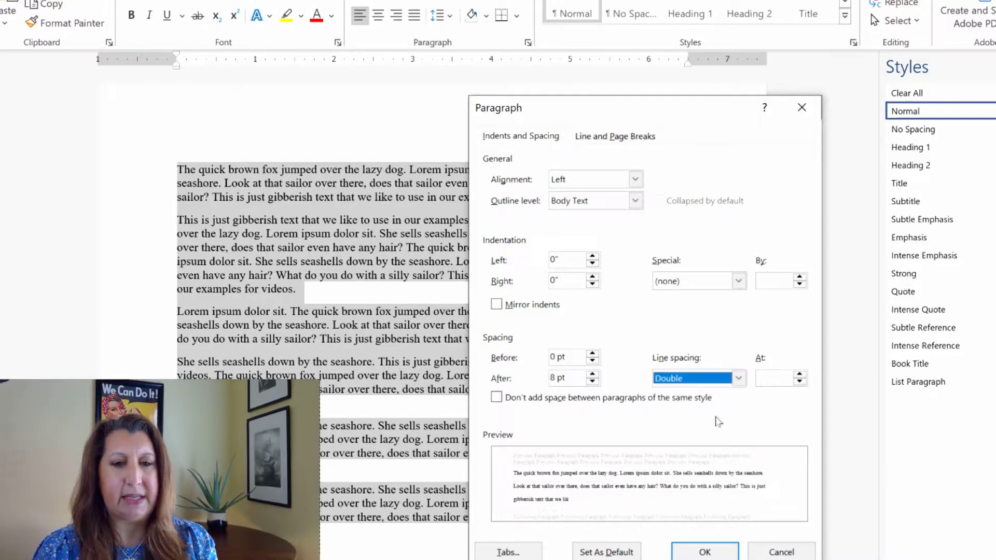
{"action": "left_click", "coordinate": [705, 553]}
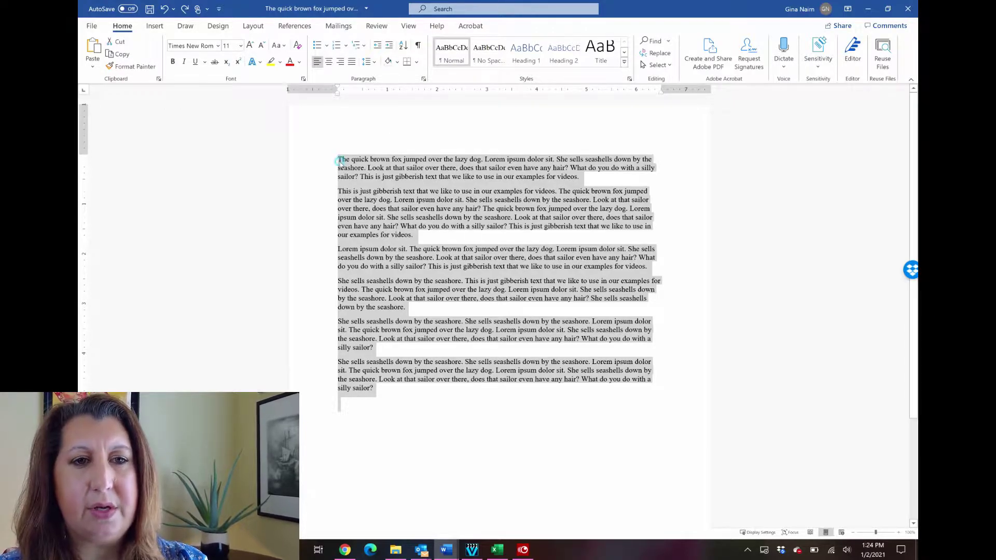
Deselect the text and bring up the Styles pane beside the sample paragraphs
{"action": "left_click", "coordinate": [338, 161]}
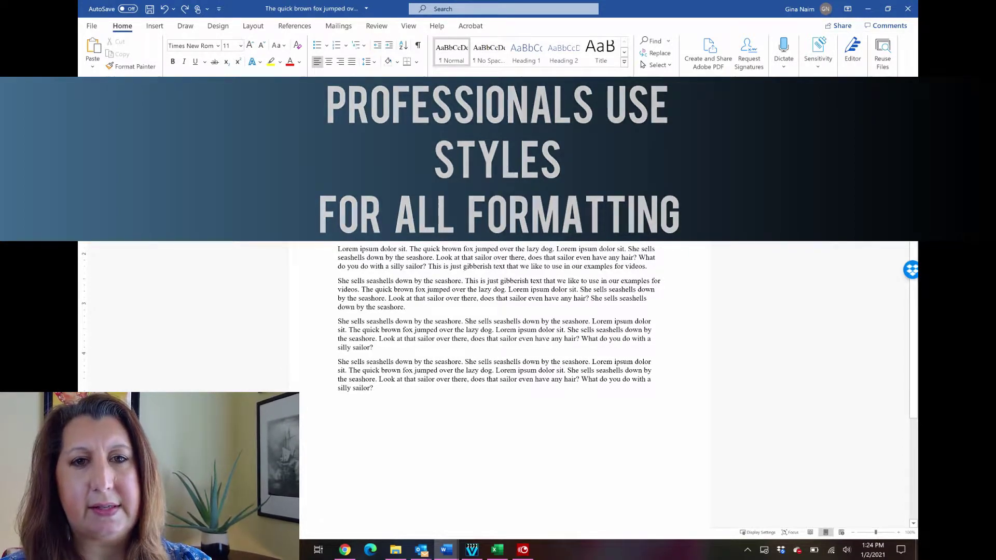
{"action": "scroll", "coordinate": [499, 332], "scroll_direction": "up", "scroll_amount": 1}
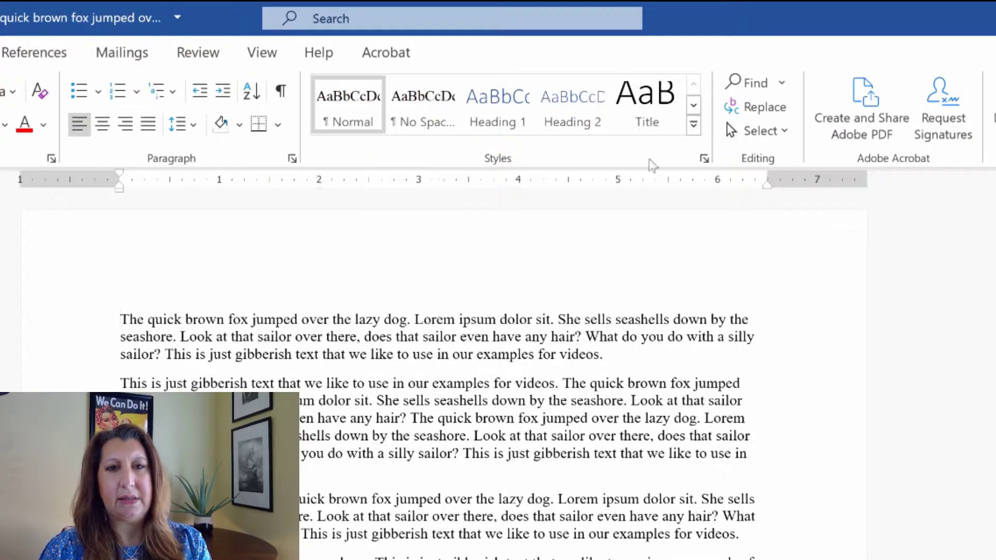
{"action": "left_click", "coordinate": [705, 158]}
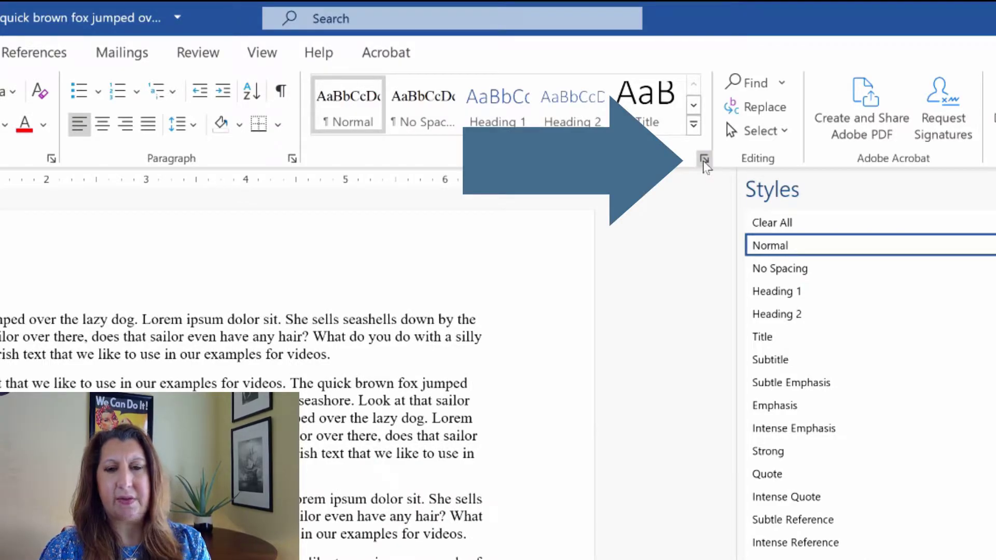
{"action": "mouse_move", "coordinate": [848, 252]}
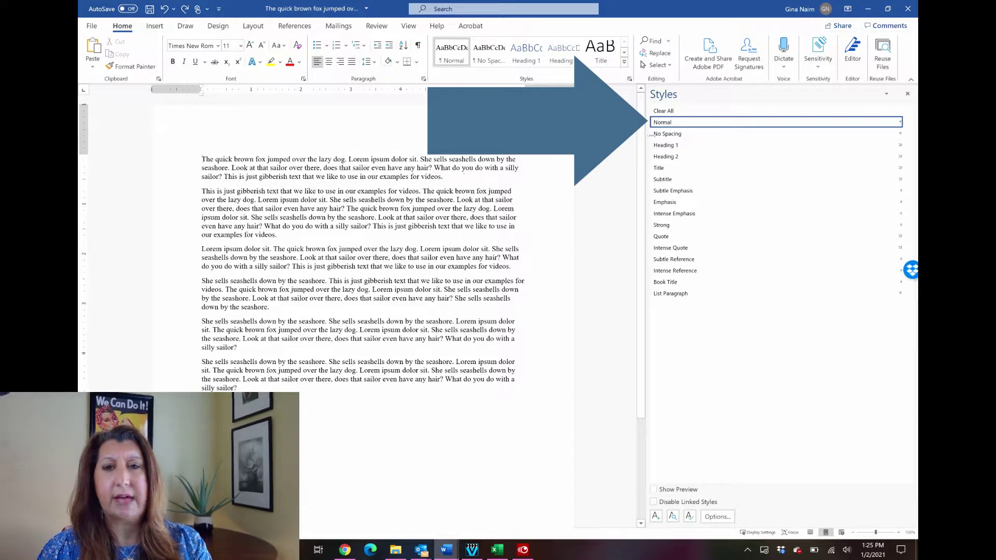
Reveal the dropdown arrow on the Normal style in the Styles pane
{"action": "mouse_move", "coordinate": [661, 124]}
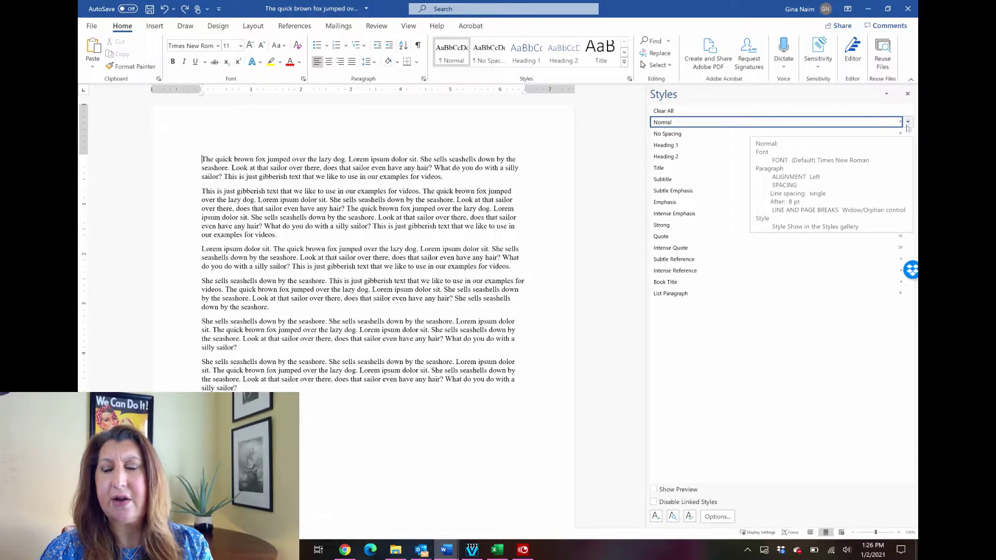
Choose Modify for the Normal style and bring up the Format menu in Modify Style
{"action": "left_click", "coordinate": [908, 126]}
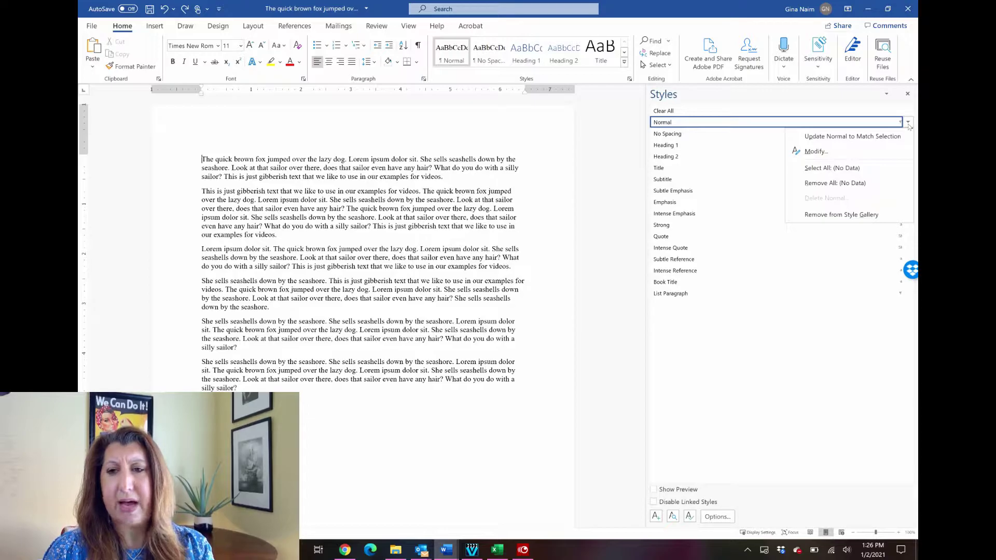
{"action": "left_click", "coordinate": [829, 152]}
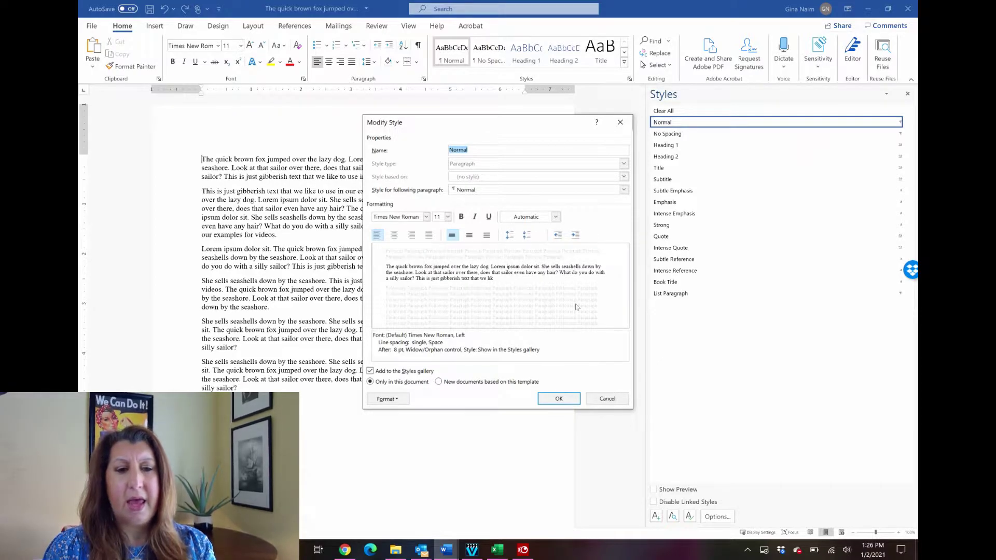
{"action": "left_click", "coordinate": [394, 400]}
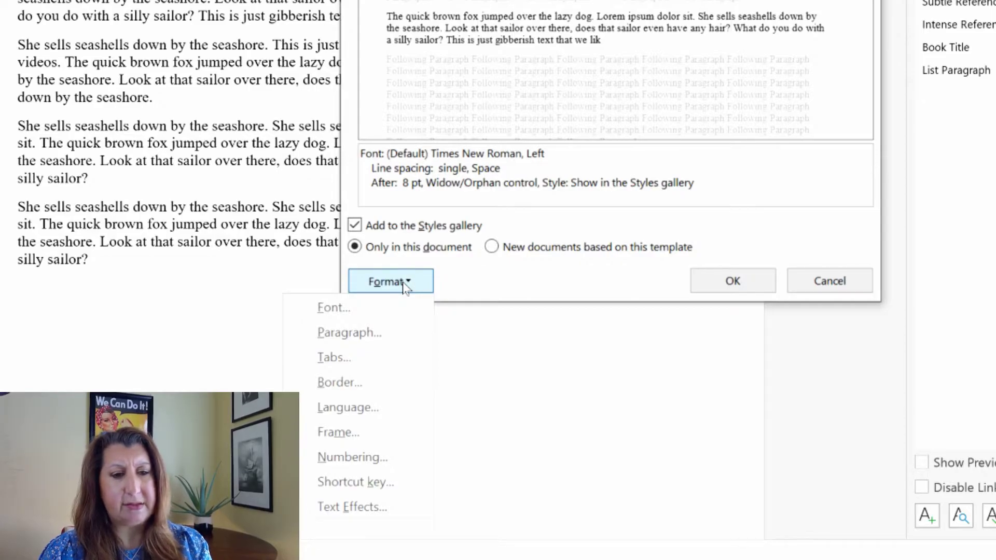
Set the Normal style's paragraph line spacing to Double via Format > Paragraph
{"action": "left_click", "coordinate": [343, 333]}
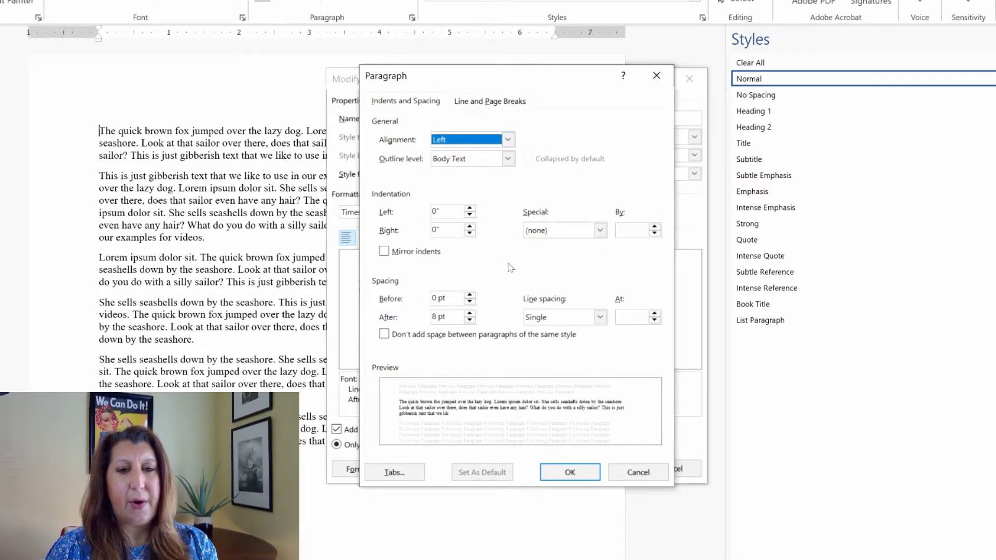
{"action": "left_click", "coordinate": [600, 318]}
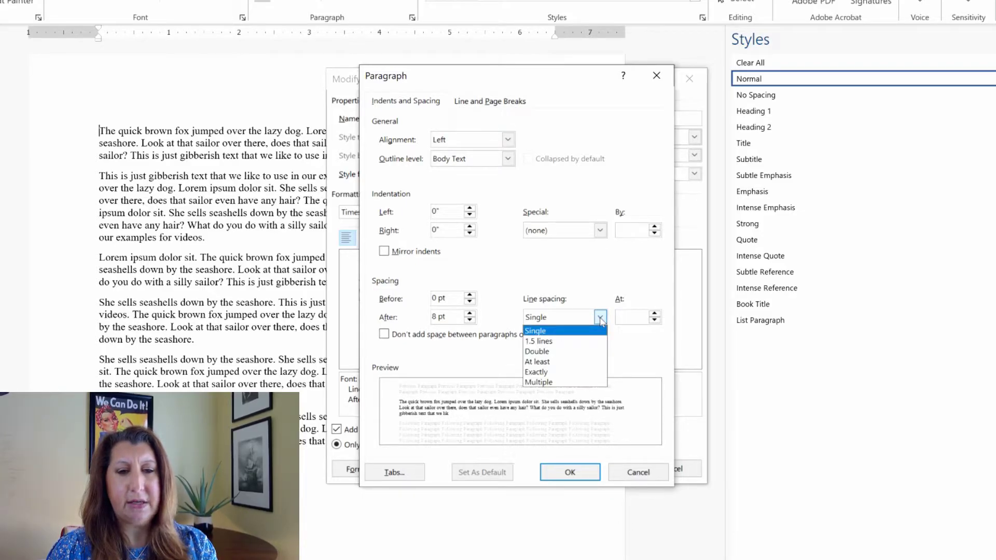
{"action": "left_click", "coordinate": [580, 352]}
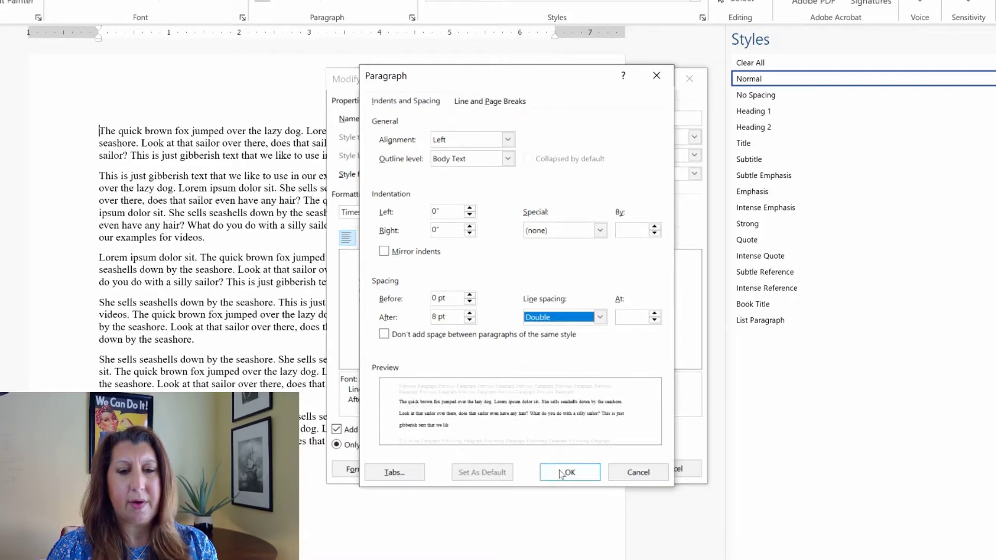
{"action": "left_click", "coordinate": [561, 472]}
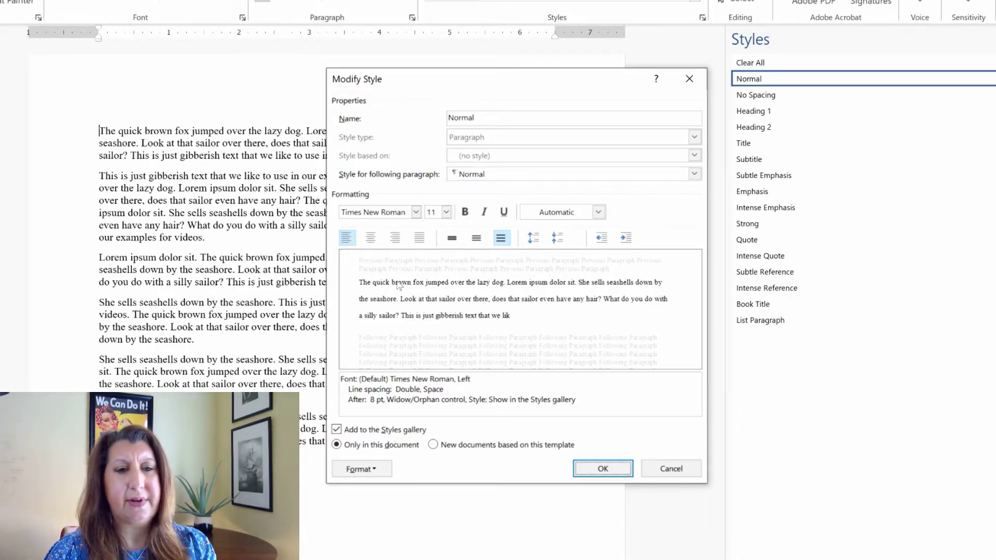
Change the Normal style's font to Calibri (Body) and apply it to the document
{"action": "left_click", "coordinate": [416, 213]}
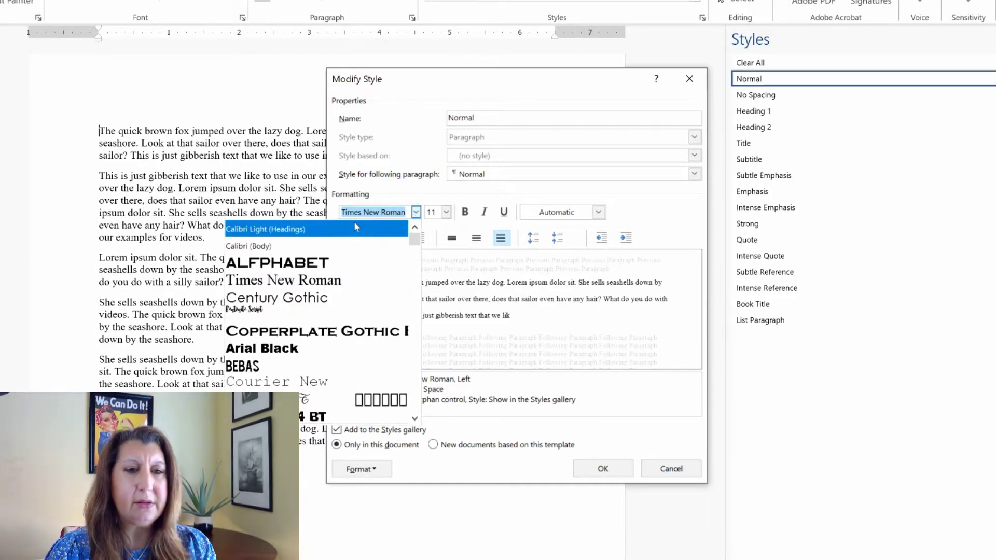
{"action": "left_click", "coordinate": [302, 246]}
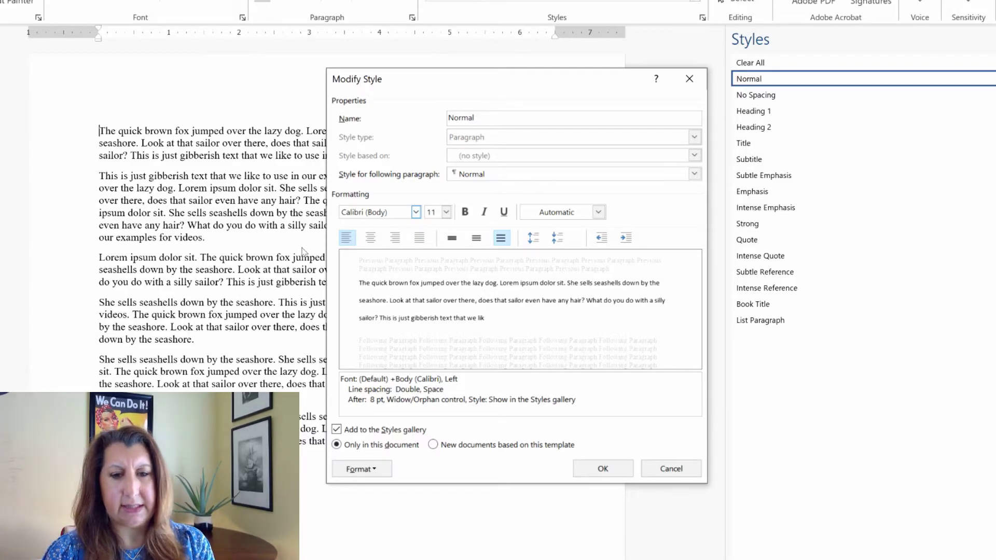
{"action": "left_click", "coordinate": [602, 468]}
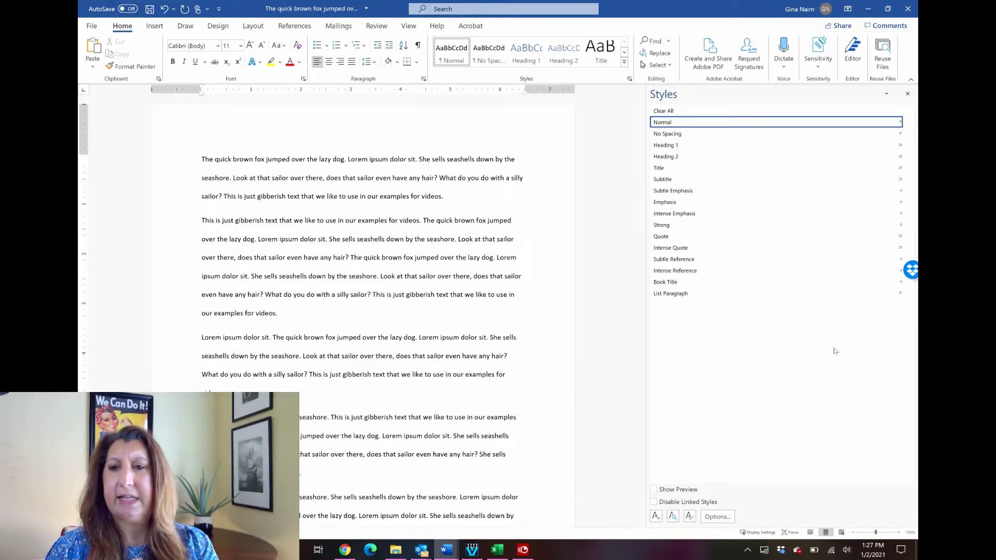
{"action": "left_click", "coordinate": [908, 123]}
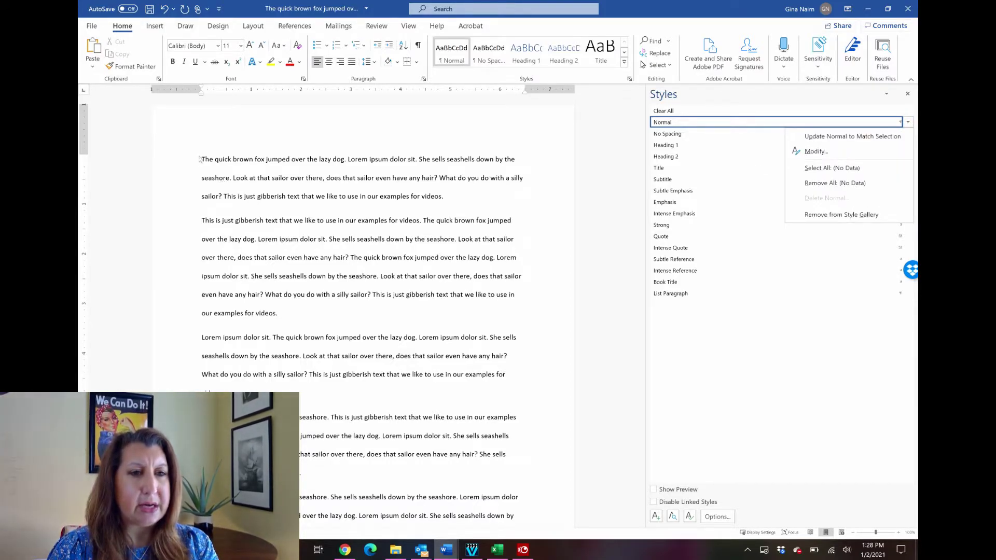
{"action": "left_click", "coordinate": [201, 160]}
{"action": "left_click_drag", "start_coordinate": [202, 160], "coordinate": [425, 528]}
{"action": "left_click_drag", "start_coordinate": [640, 317], "coordinate": [596, 118]}
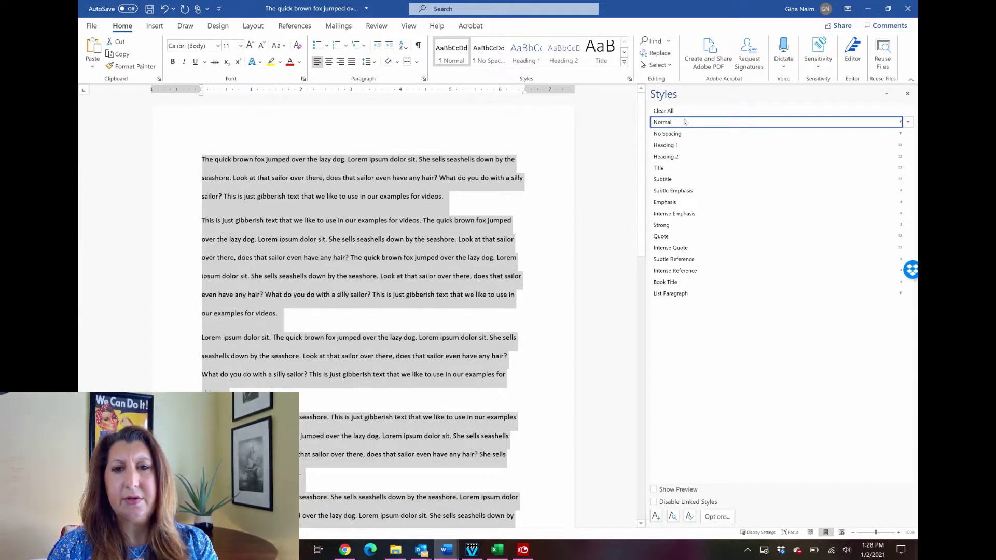
Modify the Normal style to use Times New Roman at 12 pt
{"action": "left_click", "coordinate": [466, 179]}
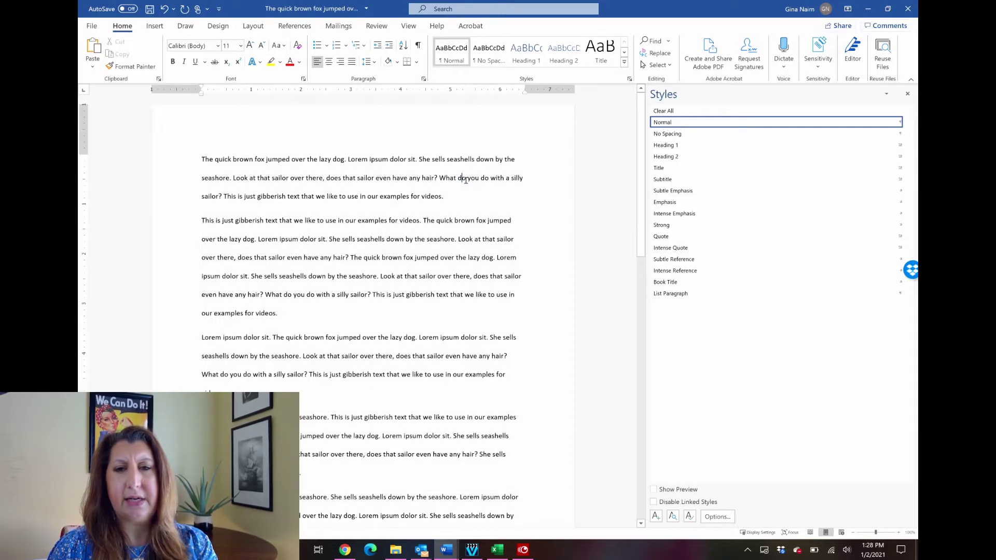
{"action": "left_click", "coordinate": [910, 122]}
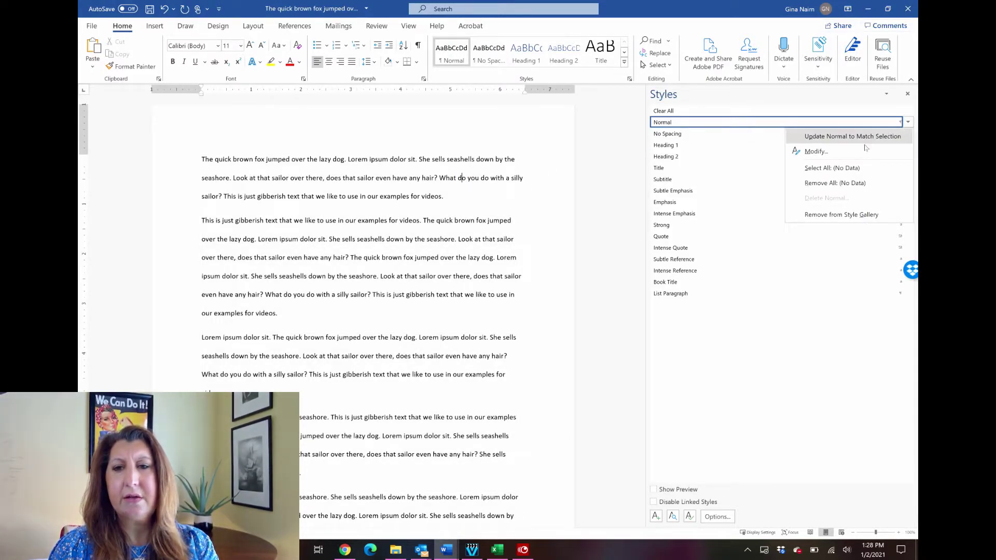
{"action": "left_click", "coordinate": [857, 151]}
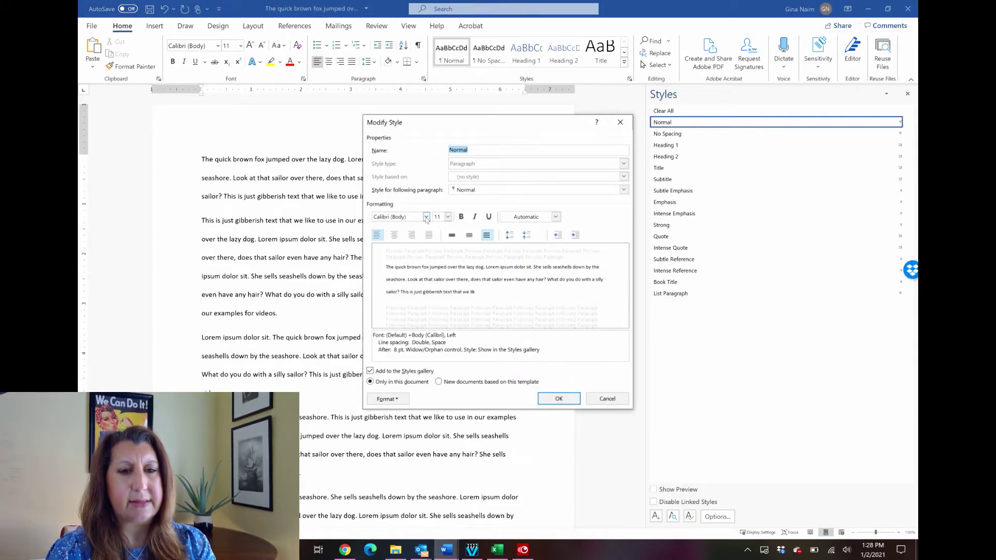
{"action": "left_click", "coordinate": [426, 216]}
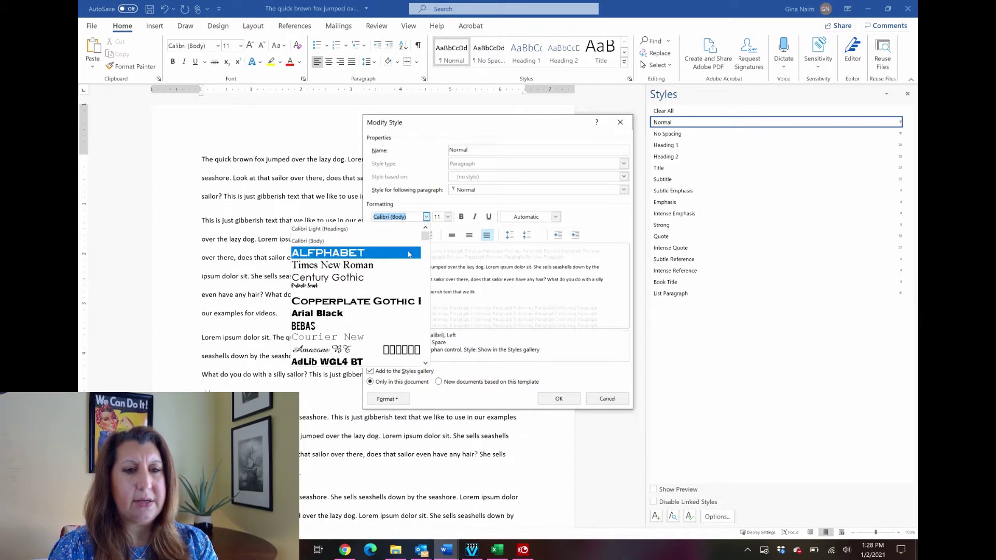
{"action": "left_click", "coordinate": [404, 265]}
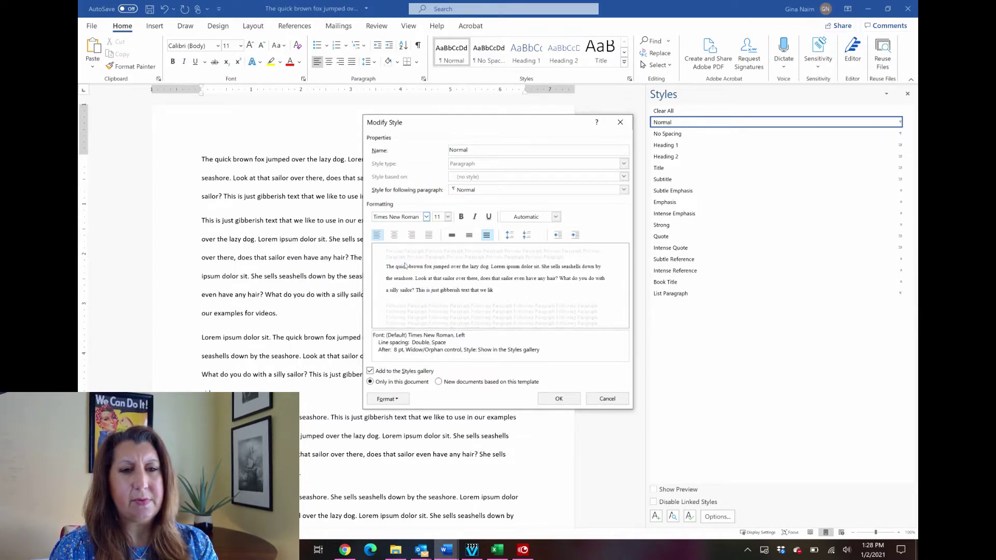
{"action": "left_click", "coordinate": [448, 216]}
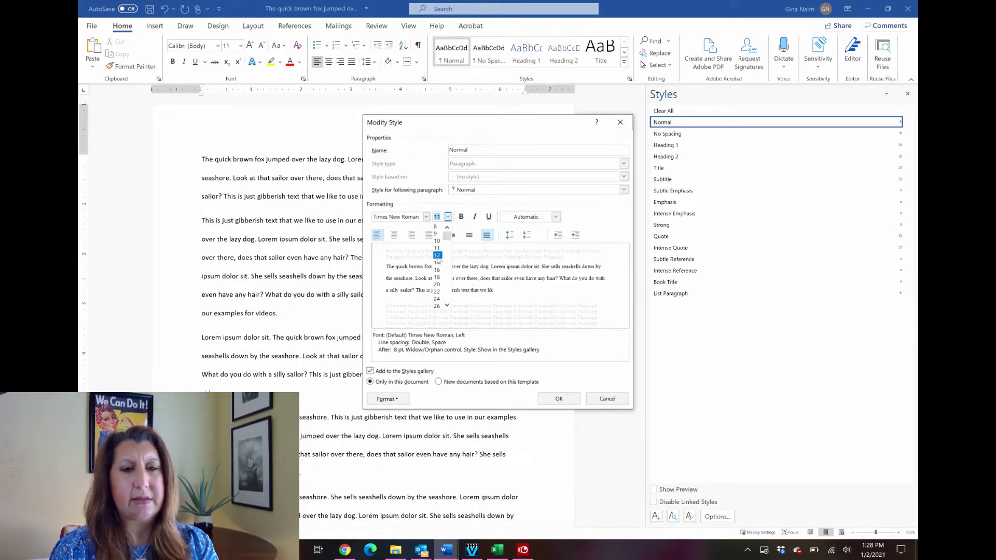
{"action": "left_click", "coordinate": [437, 256]}
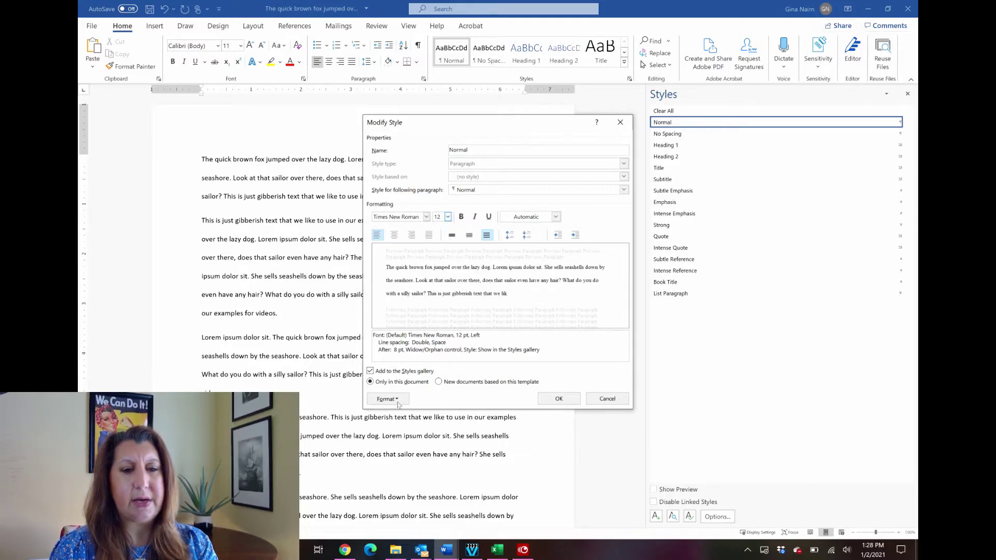
Set the Normal style's line spacing to Single and apply the changes to the document
{"action": "left_click", "coordinate": [397, 399]}
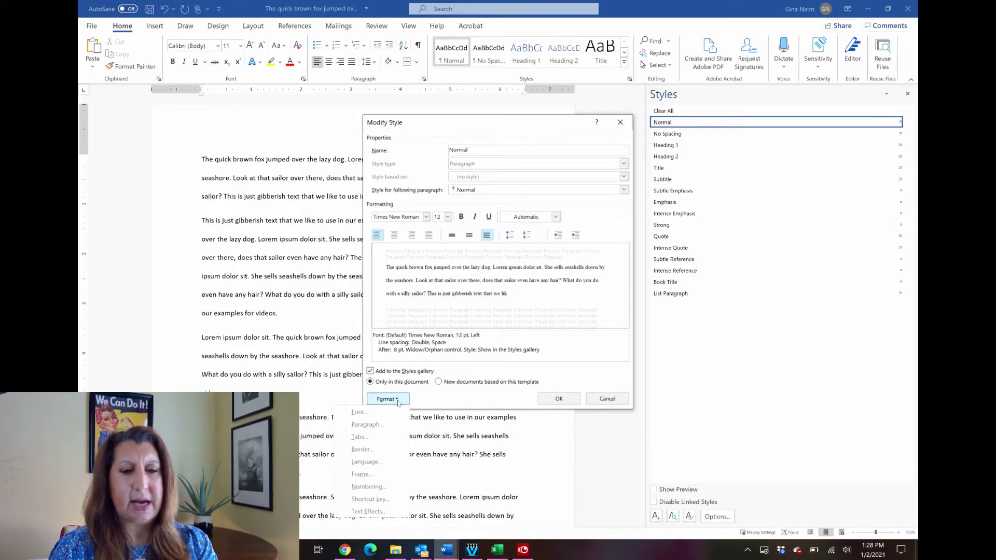
{"action": "left_click", "coordinate": [379, 427]}
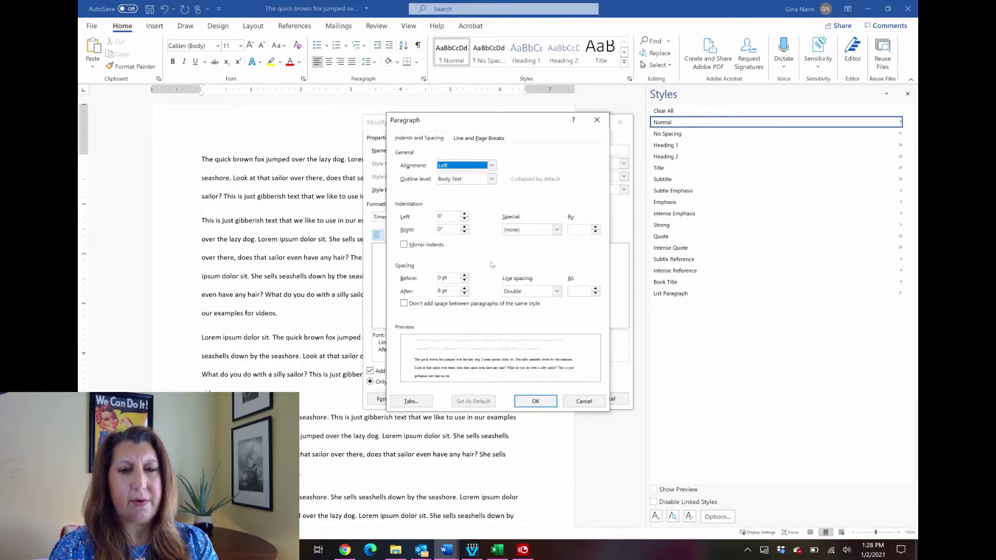
{"action": "left_click", "coordinate": [556, 292]}
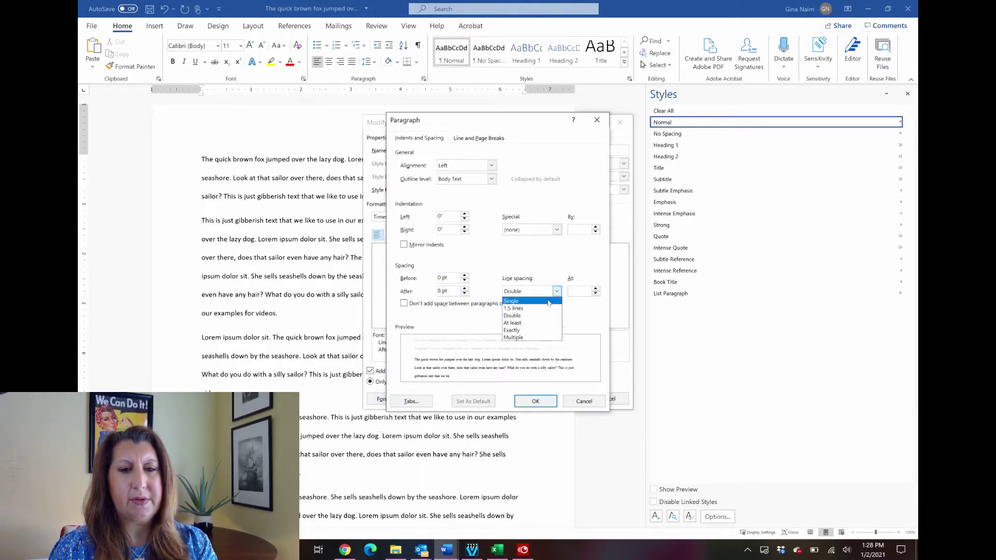
{"action": "left_click", "coordinate": [547, 301]}
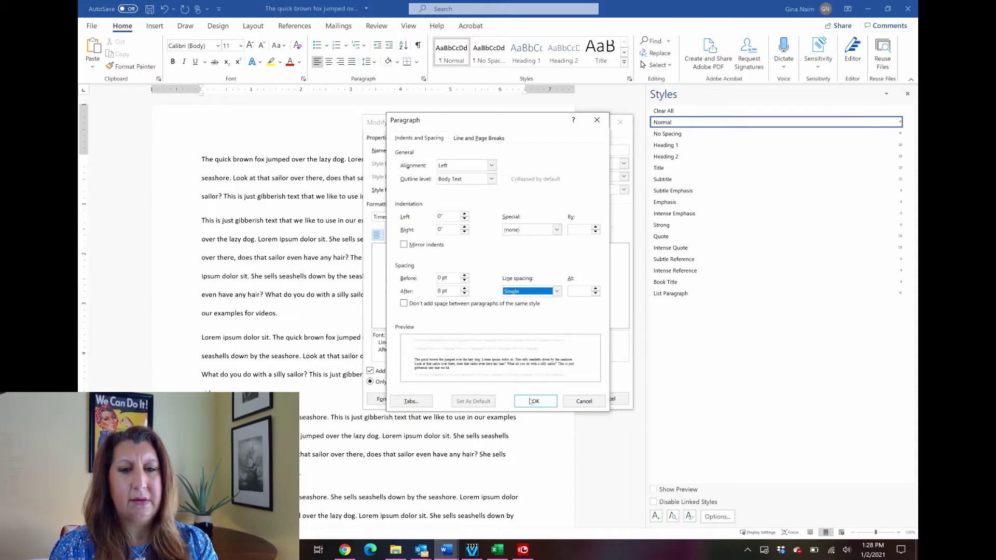
{"action": "left_click", "coordinate": [531, 401]}
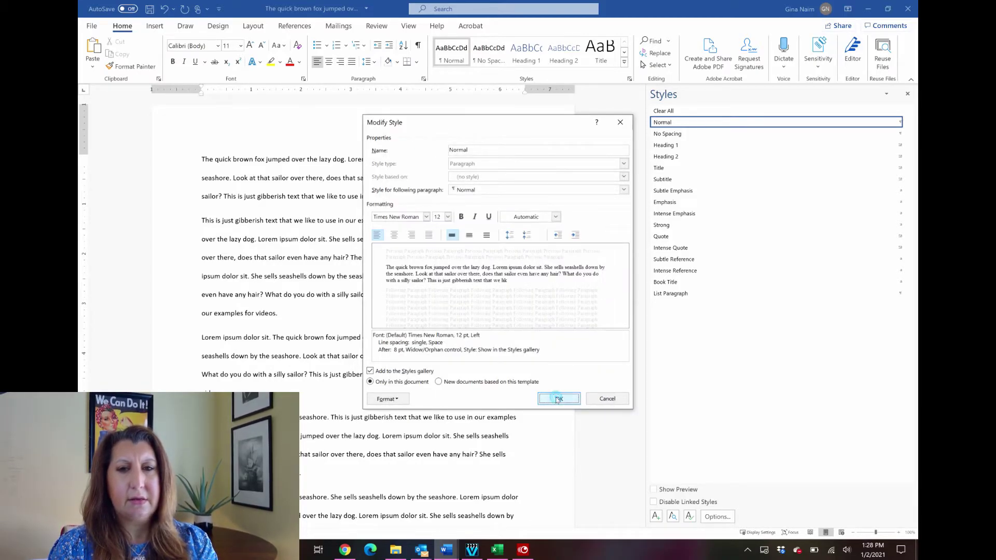
{"action": "left_click", "coordinate": [560, 400]}
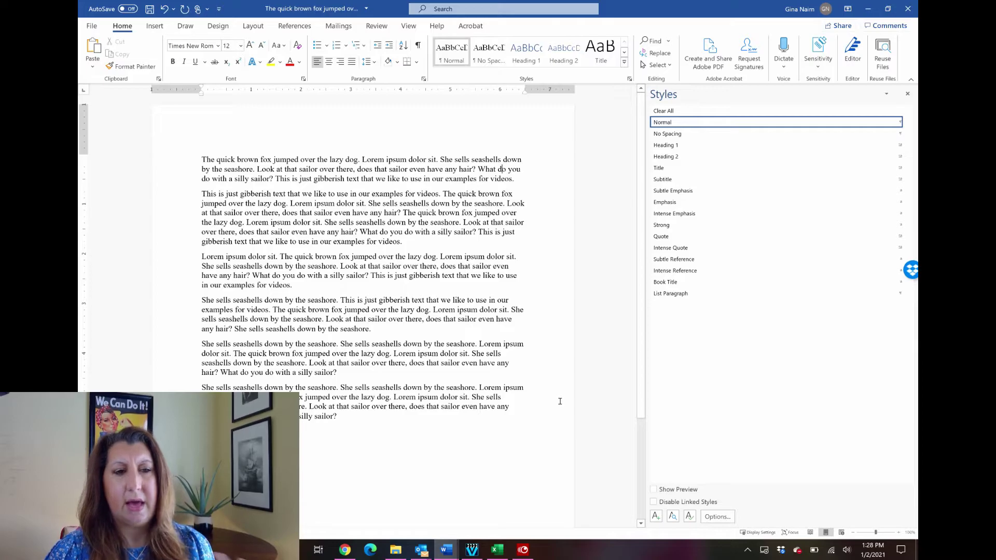